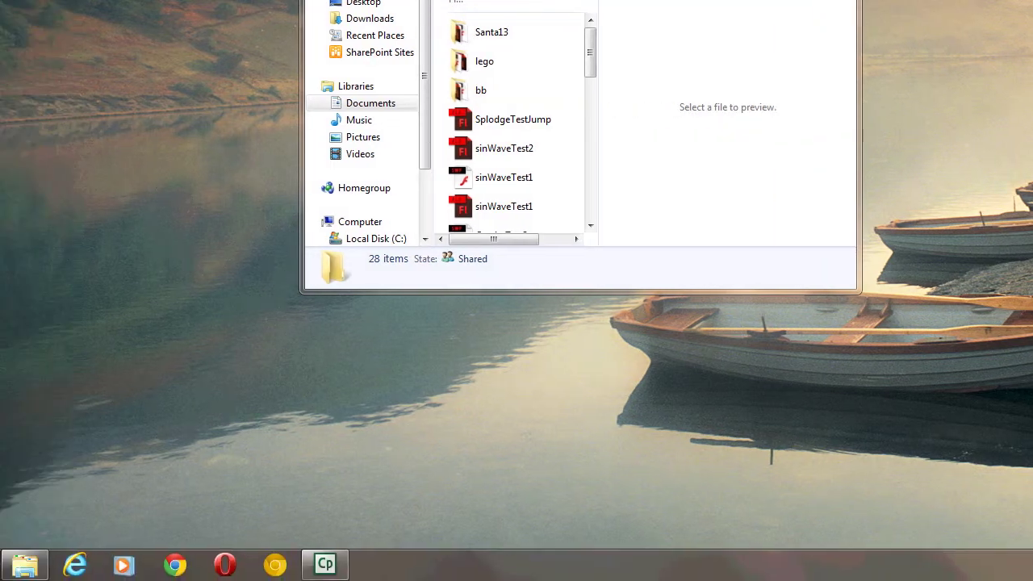
Launch Adobe Flash Professional CS6 from the Adobe Master Collection CS6 folder in the Start menu
left_click(21, 565)
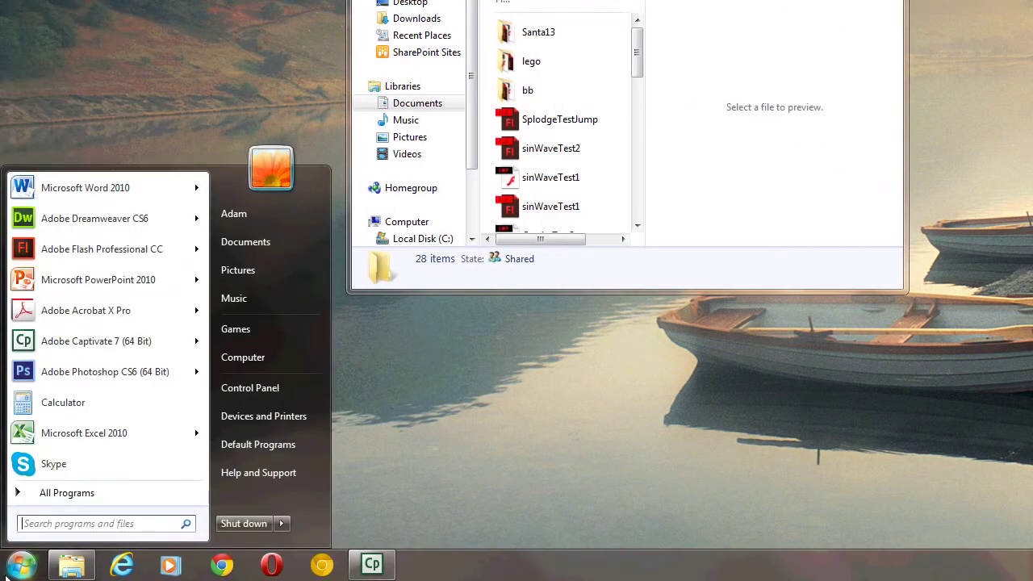
left_click(66, 496)
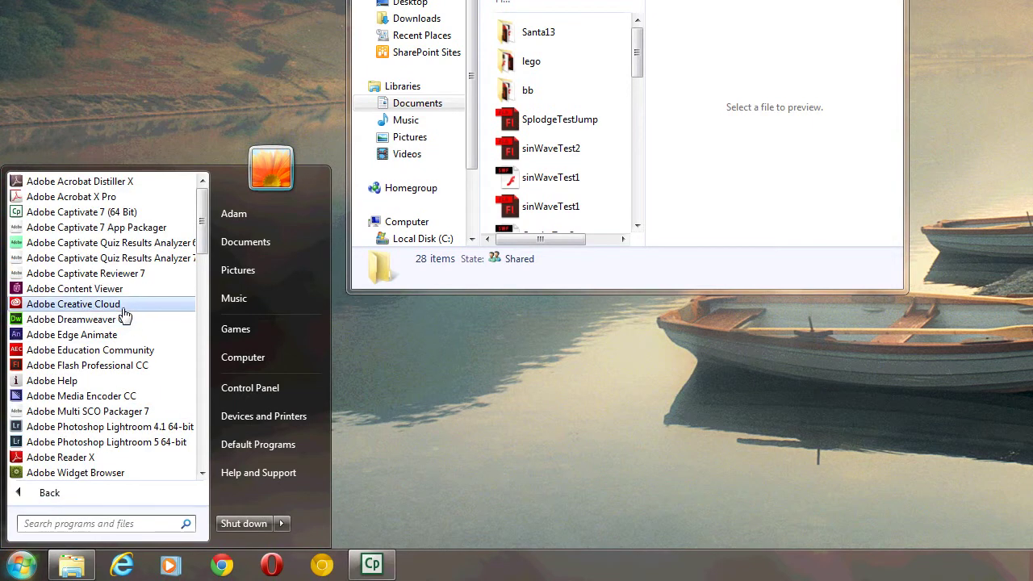
scroll(88, 382, "down", 3)
scroll(69, 409, "down", 8)
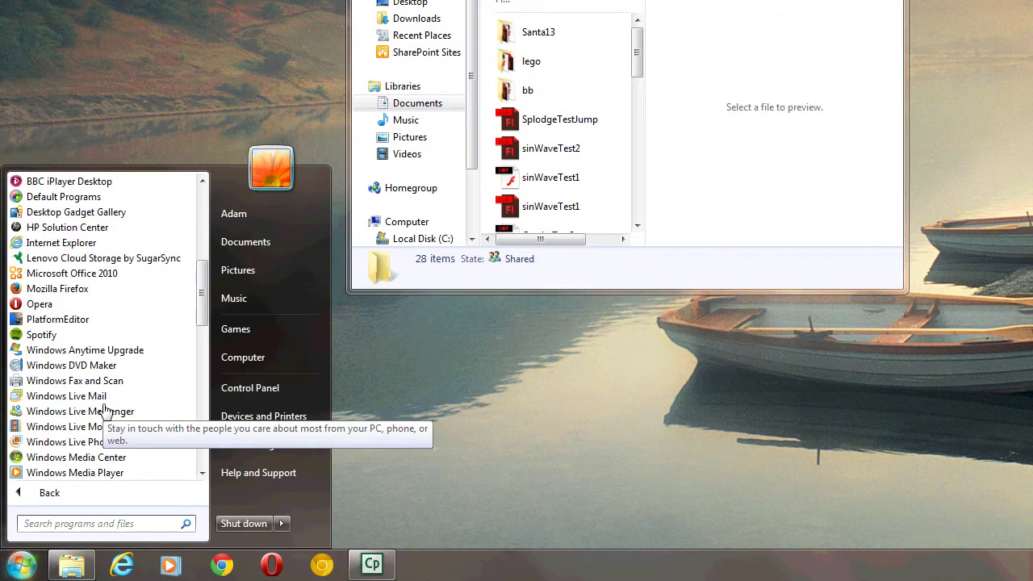
scroll(103, 412, "down", 3)
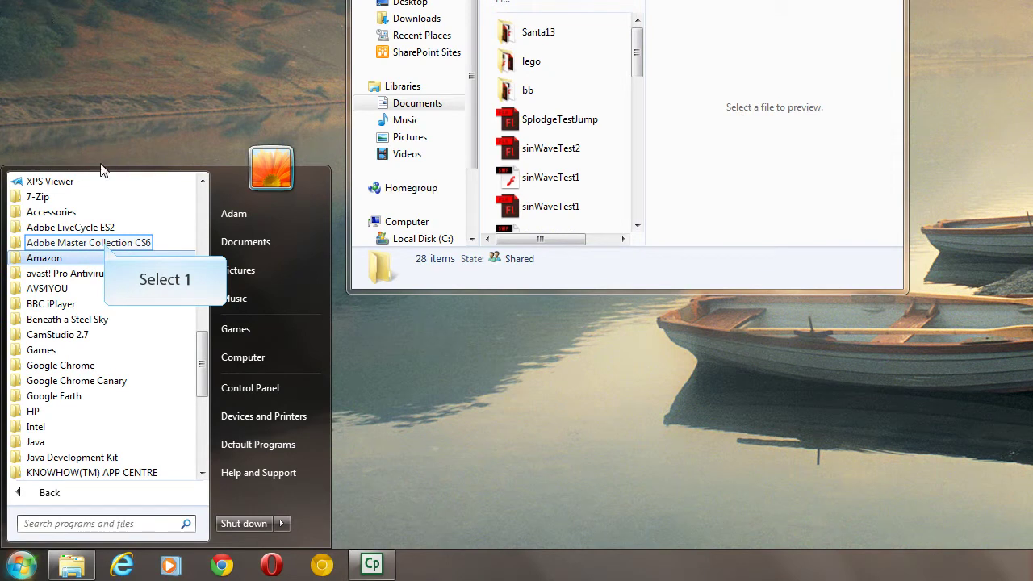
left_click(105, 244)
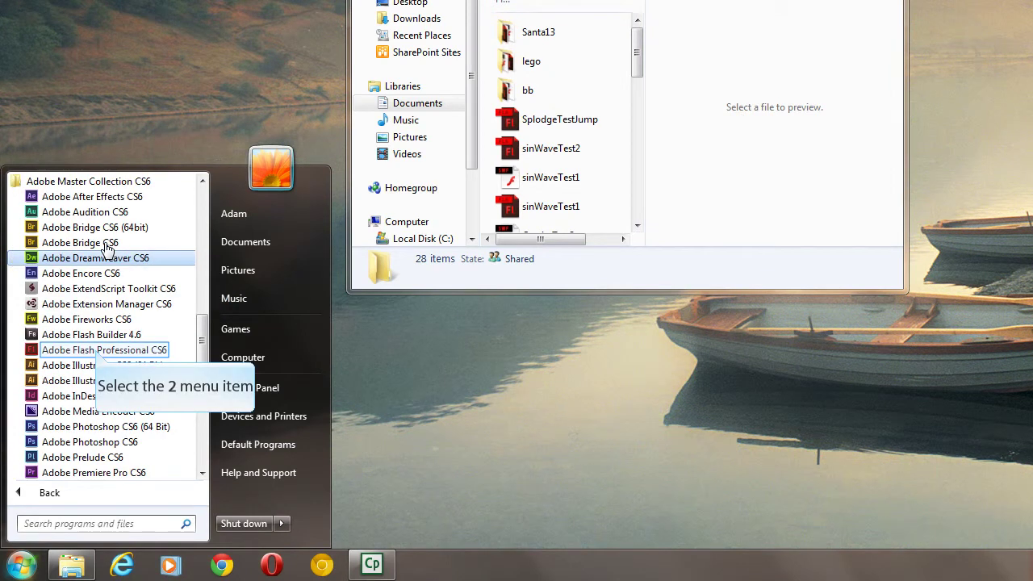
left_click(97, 353)
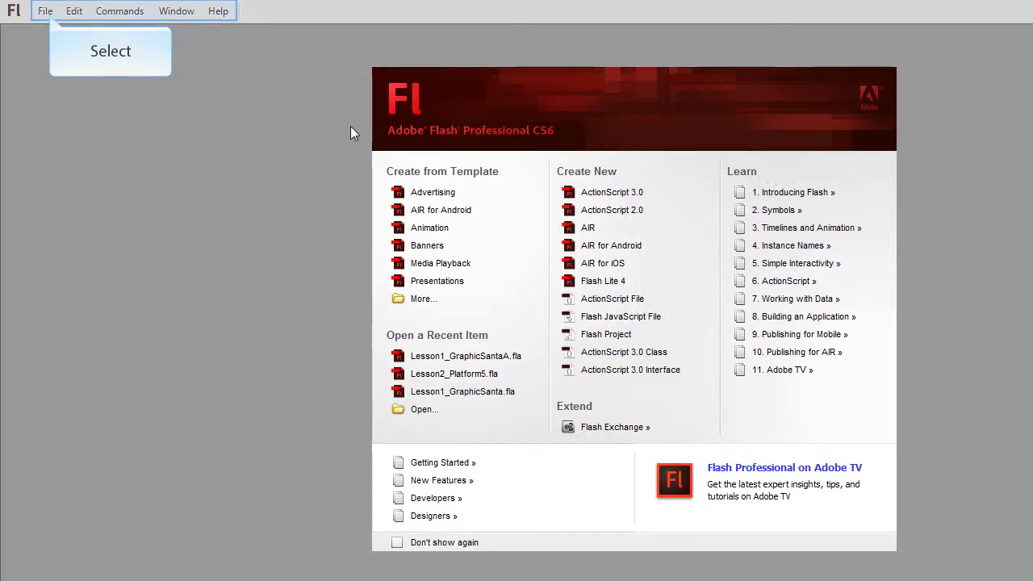
Start a new document and pick Flash Project as its type
left_click(45, 11)
left_click(63, 31)
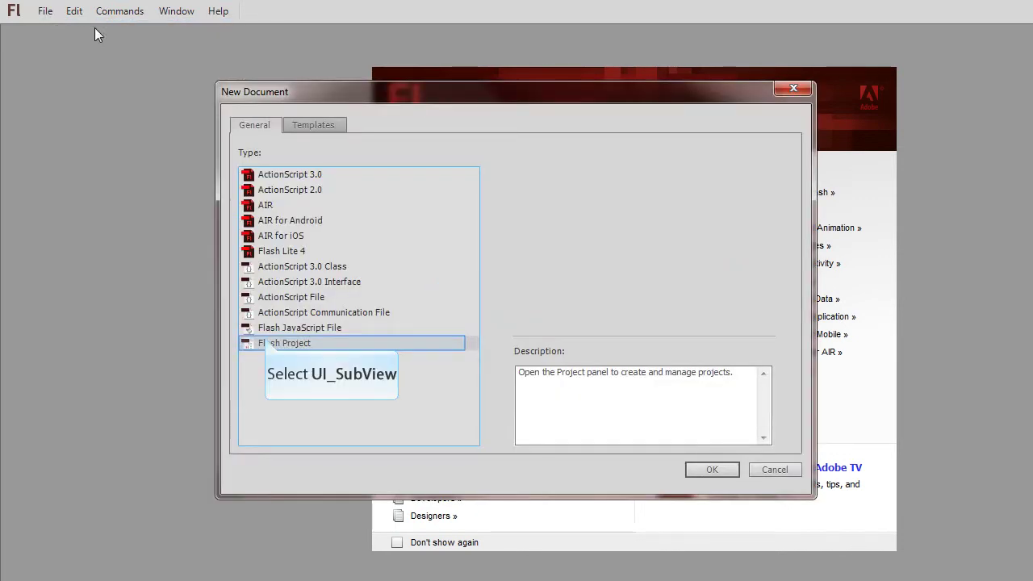
left_click(267, 342)
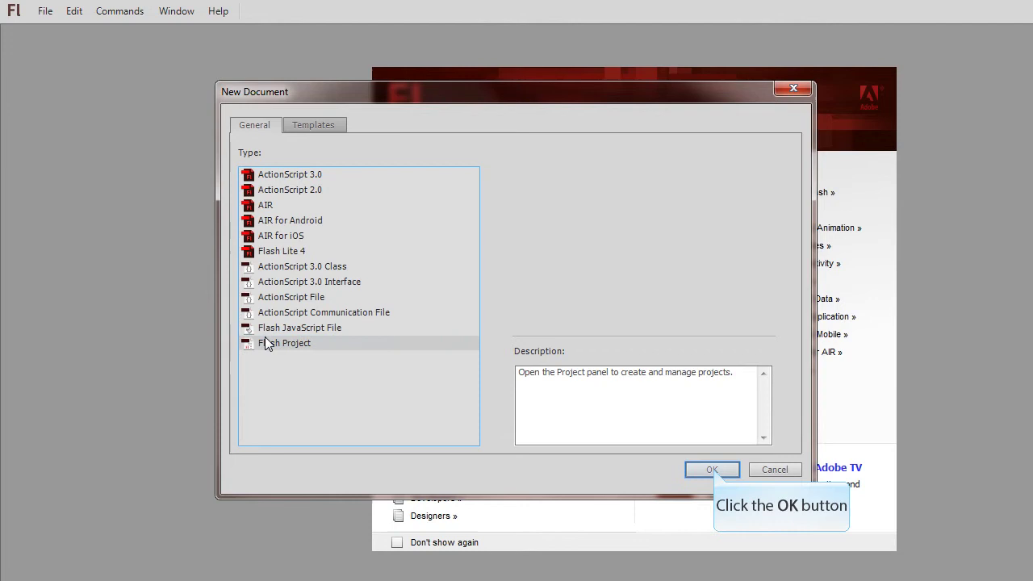
Confirm the Flash Project choice and name the new project 'Fruit Game'
left_click(716, 471)
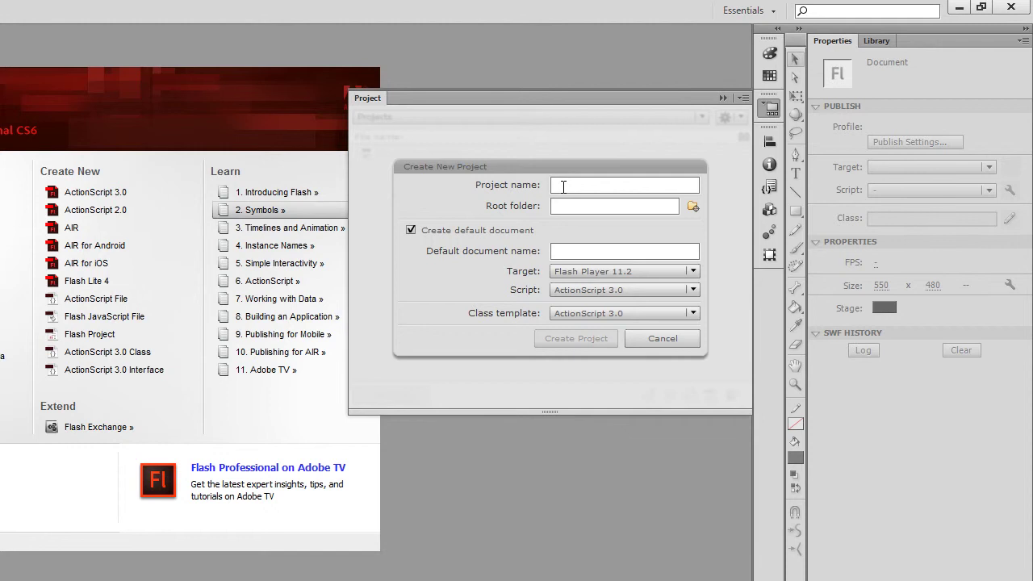
type("ruit g")
key("BackSpace")
type("Game")
Create a FruitExample folder in My Documents and set it as the project root folder
left_click(692, 208)
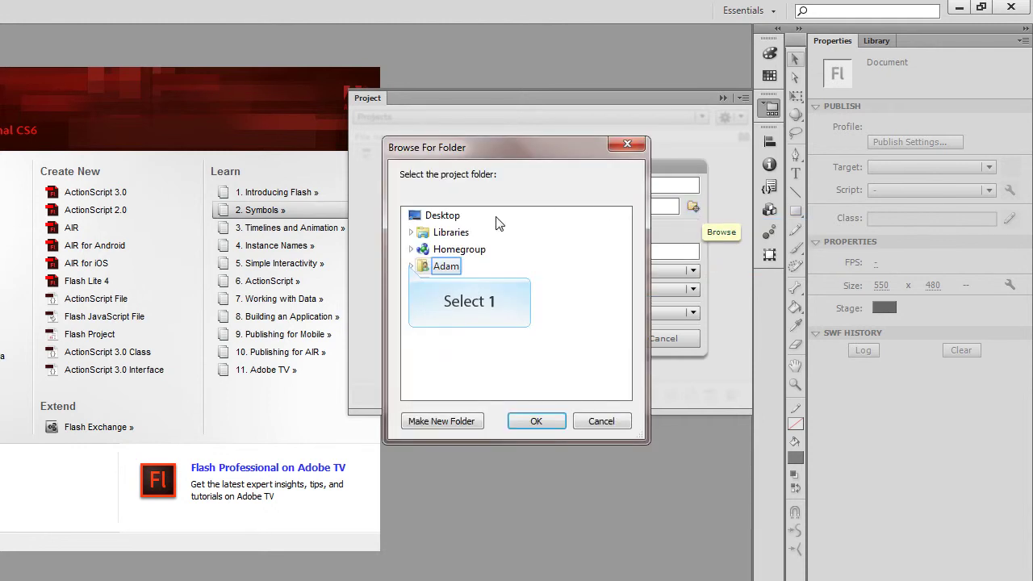
left_click(411, 266)
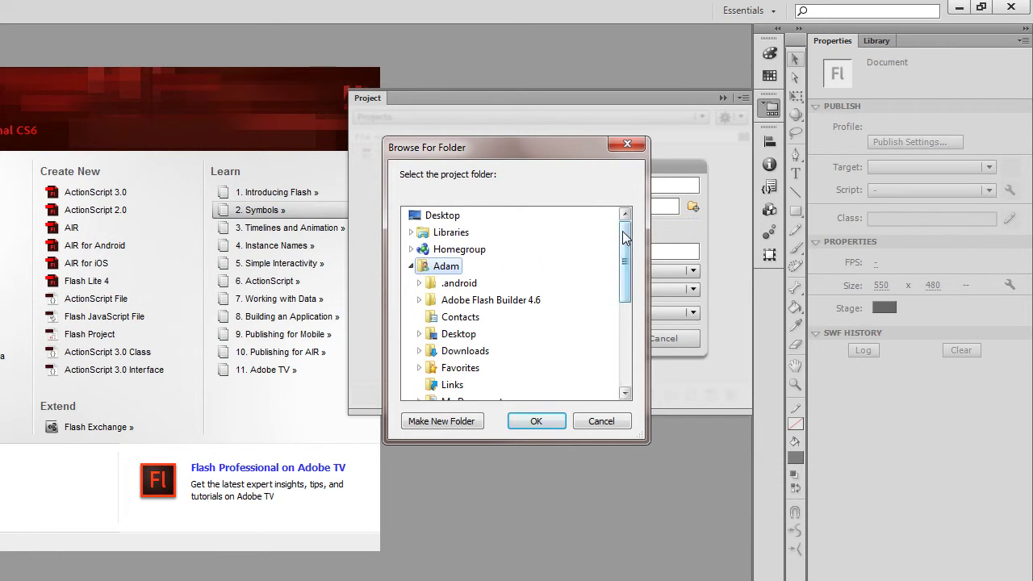
left_click_drag(622, 231, 623, 275)
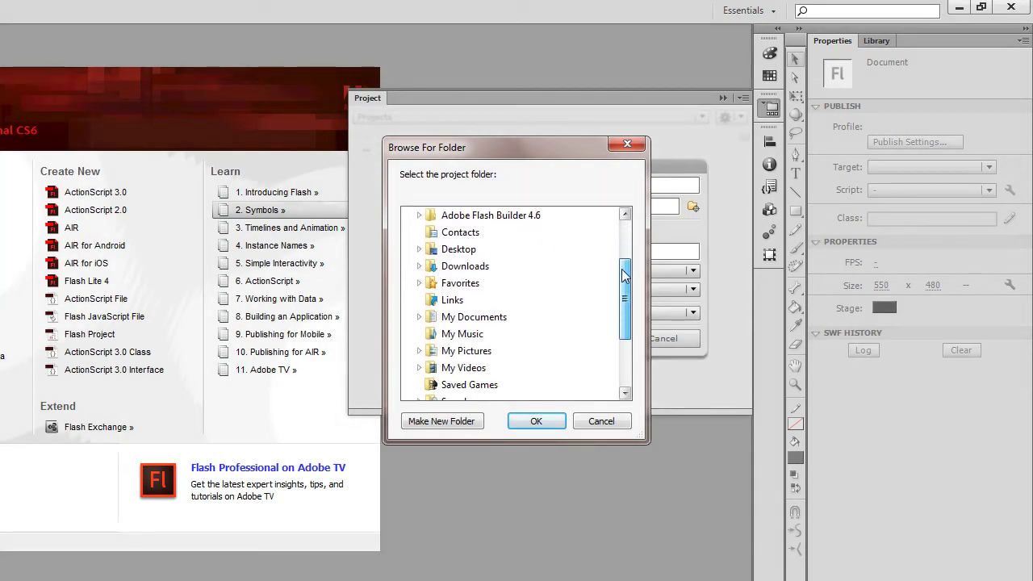
left_click(466, 316)
scroll(609, 293, "down", 2)
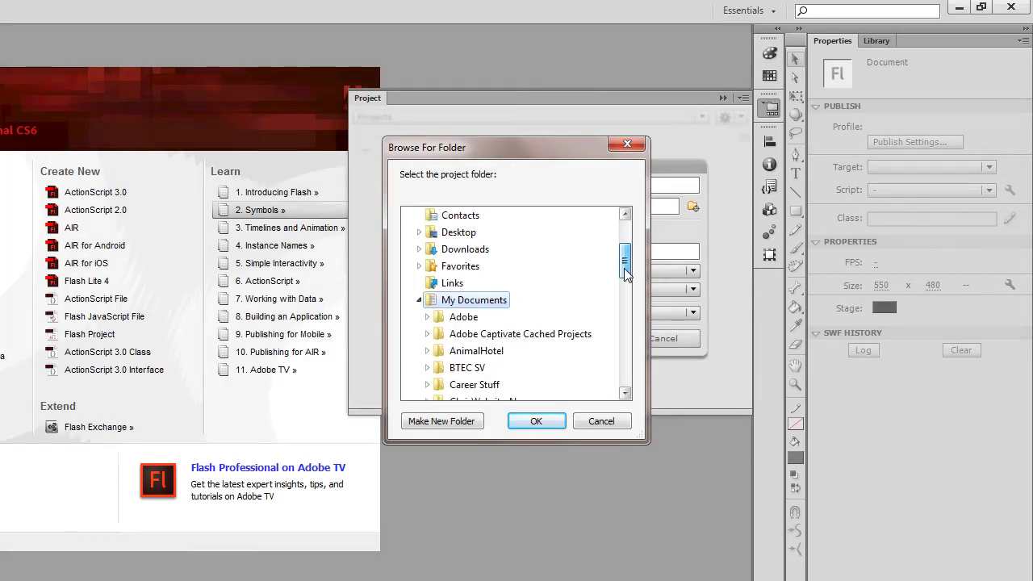
left_click(479, 421)
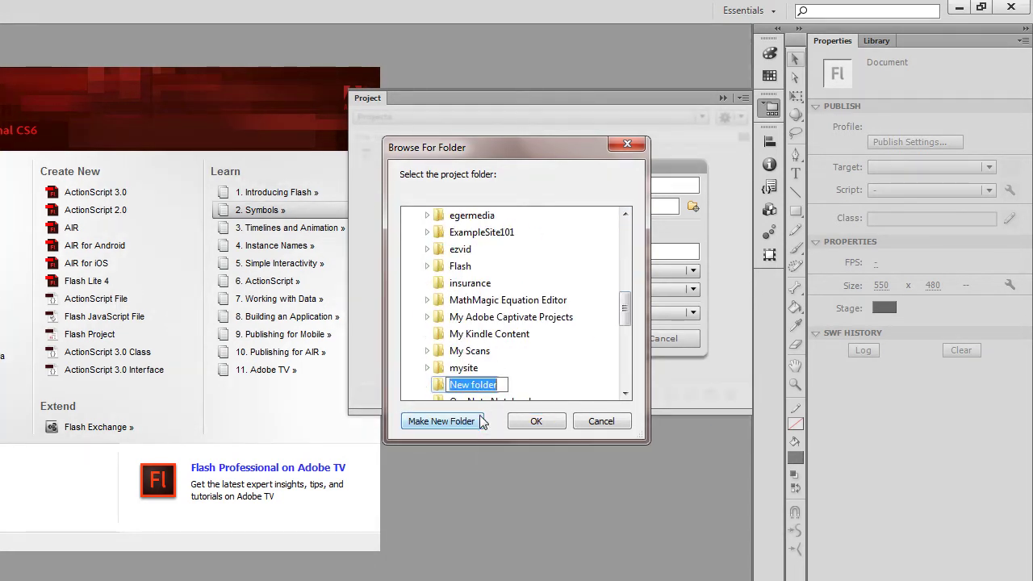
type("FruitE")
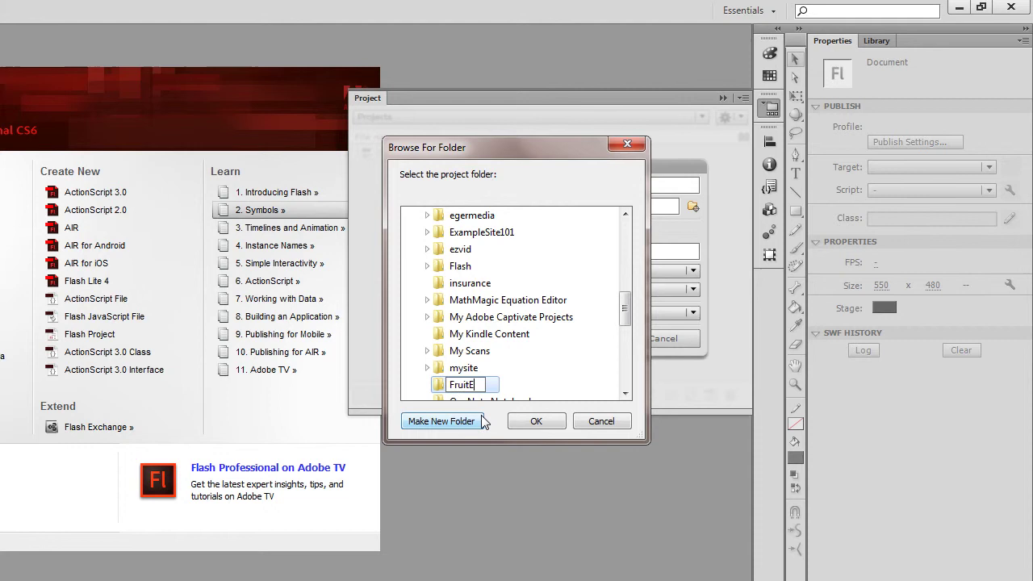
type("xample")
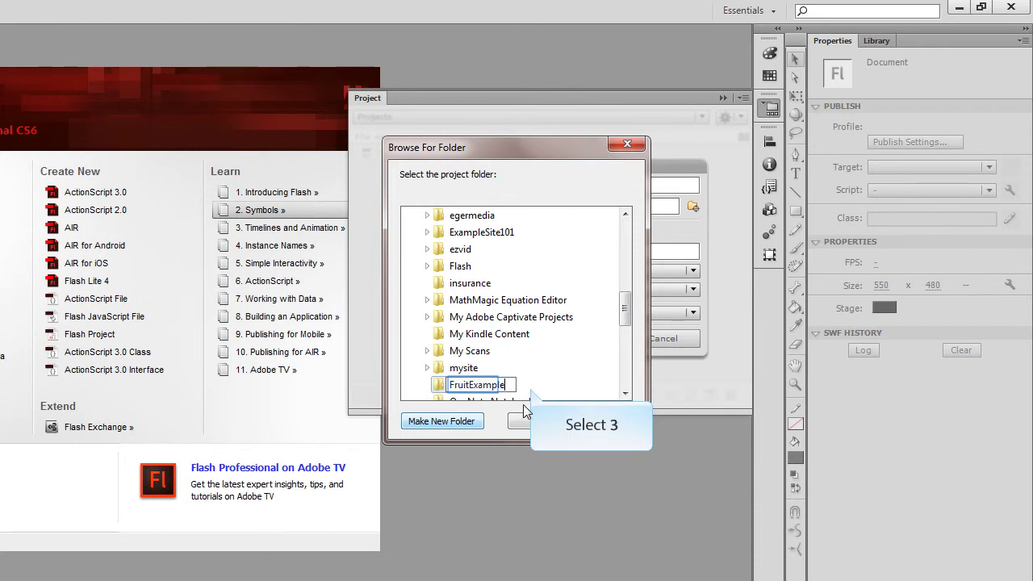
key("Return")
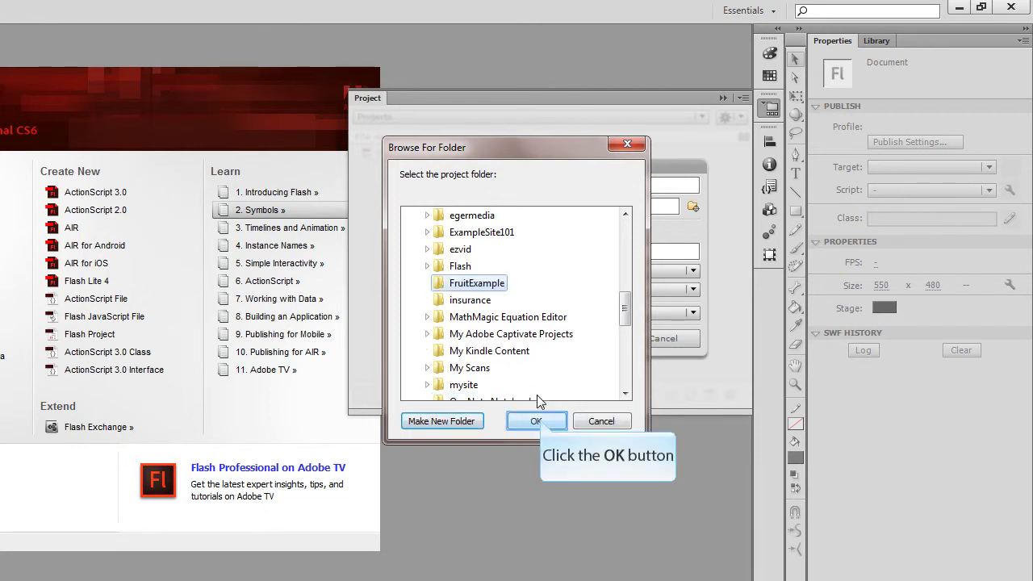
left_click(537, 421)
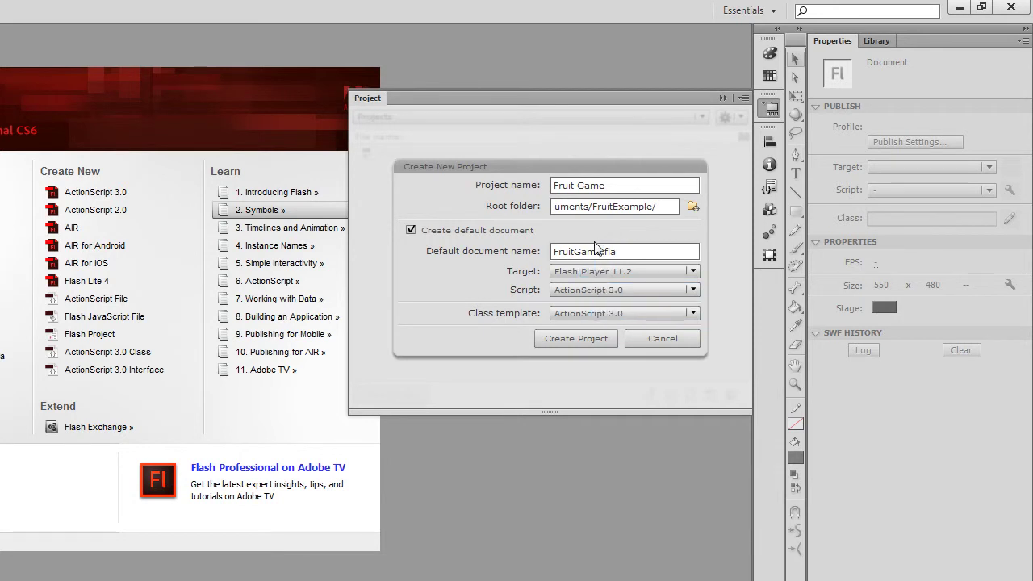
Keep Flash Player 11.2 as the target player and create the Fruit Game project
left_click(594, 271)
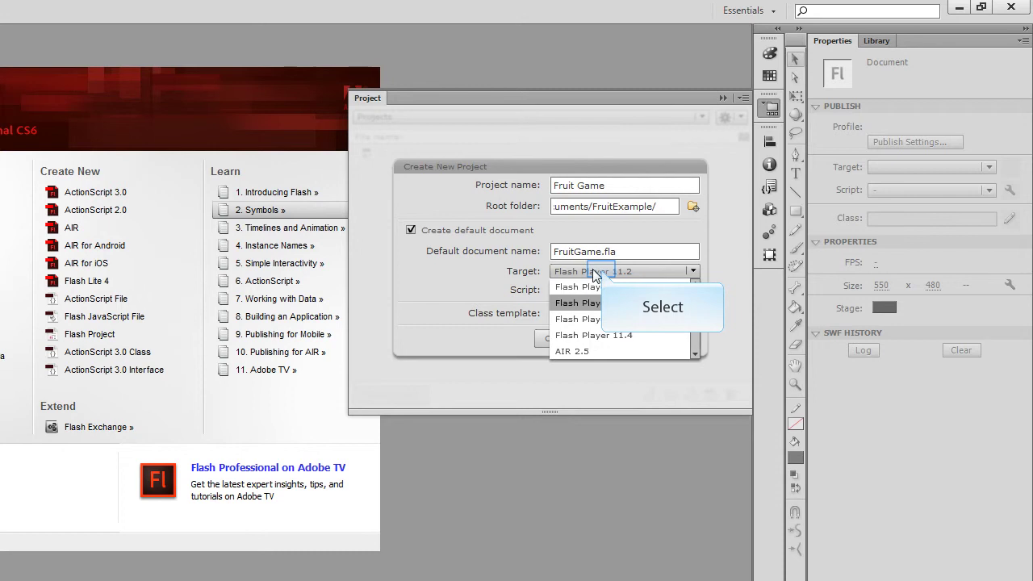
left_click(603, 275)
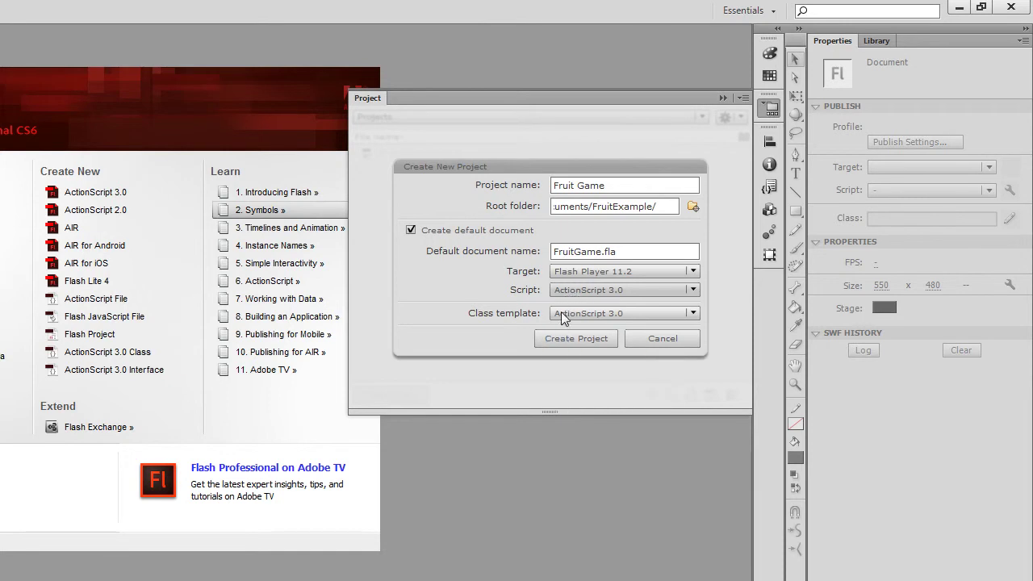
left_click(560, 340)
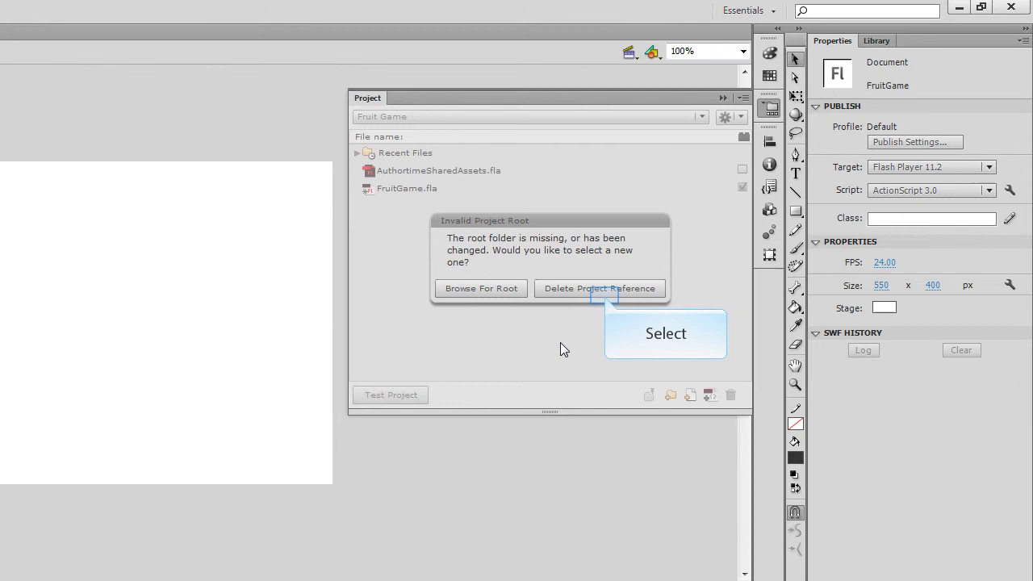
Dismiss the Invalid Project Root warning and begin adding a new class to the project
left_click(606, 299)
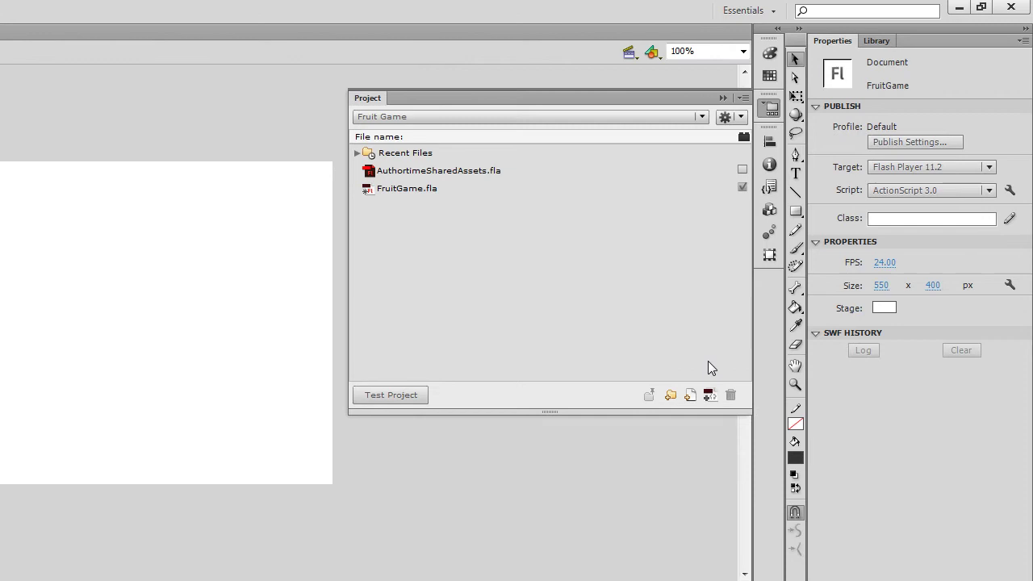
left_click(710, 394)
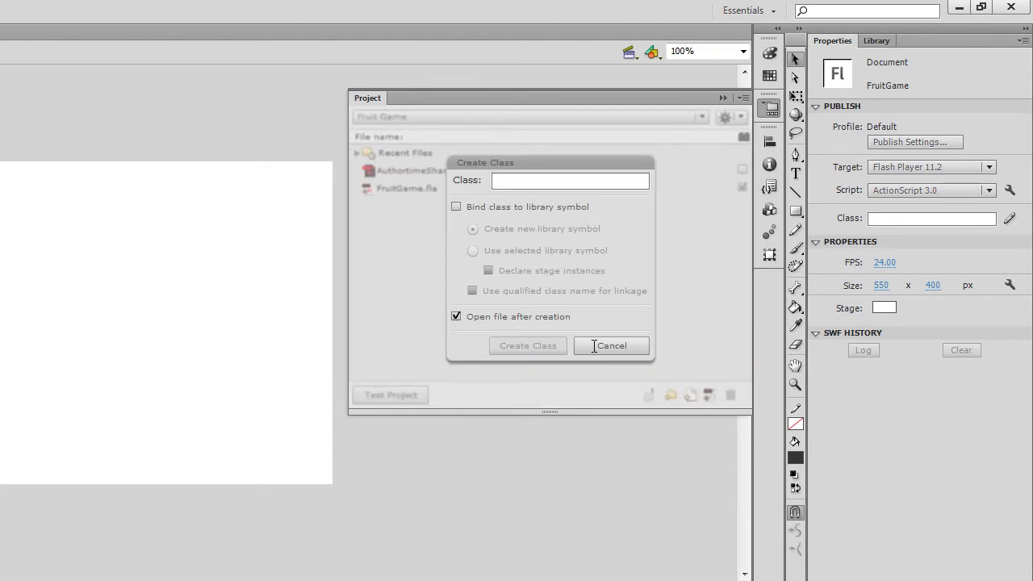
Create the Game class file Game.as and return to the FruitGame document
type("Game")
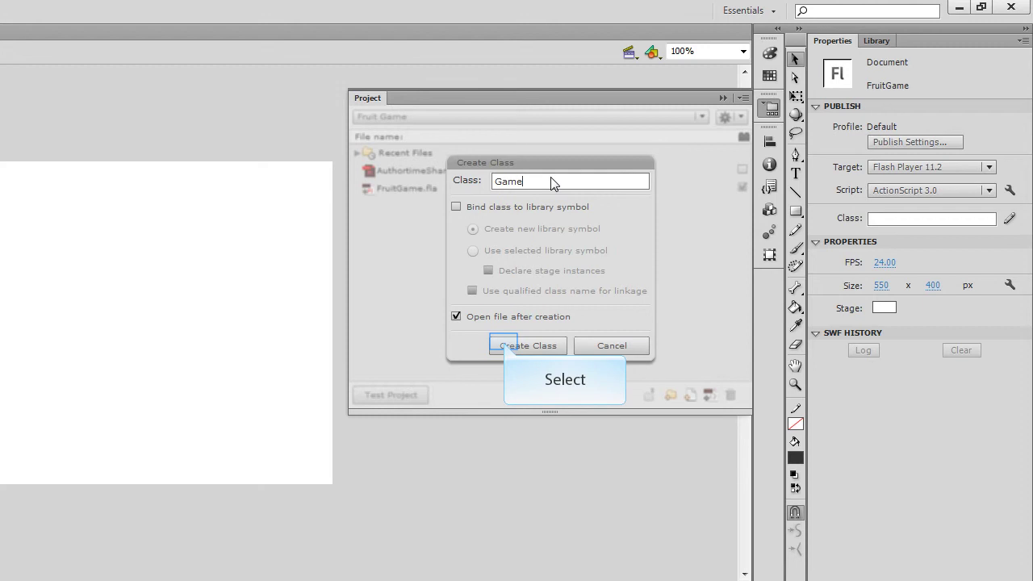
left_click(500, 345)
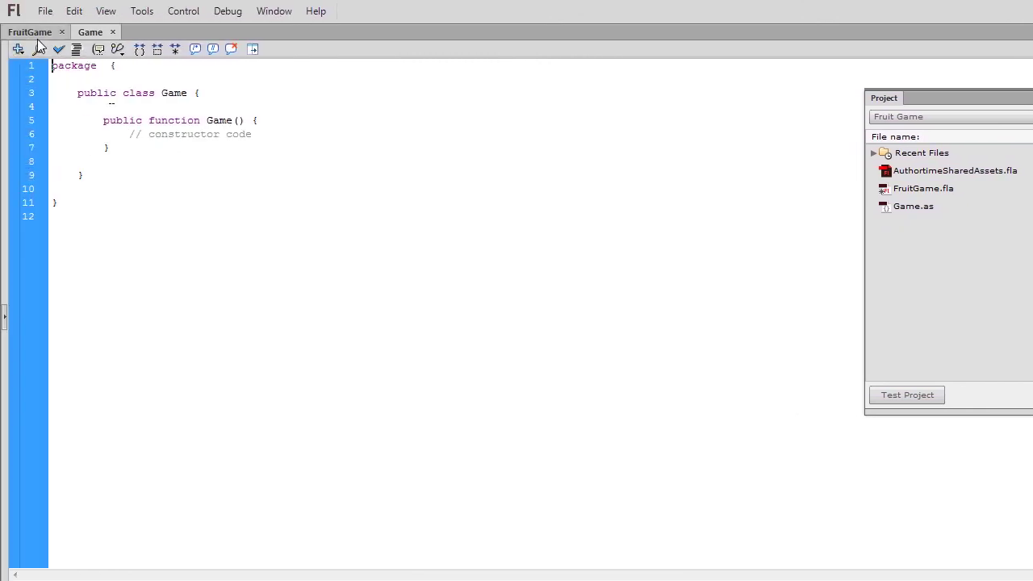
left_click(30, 32)
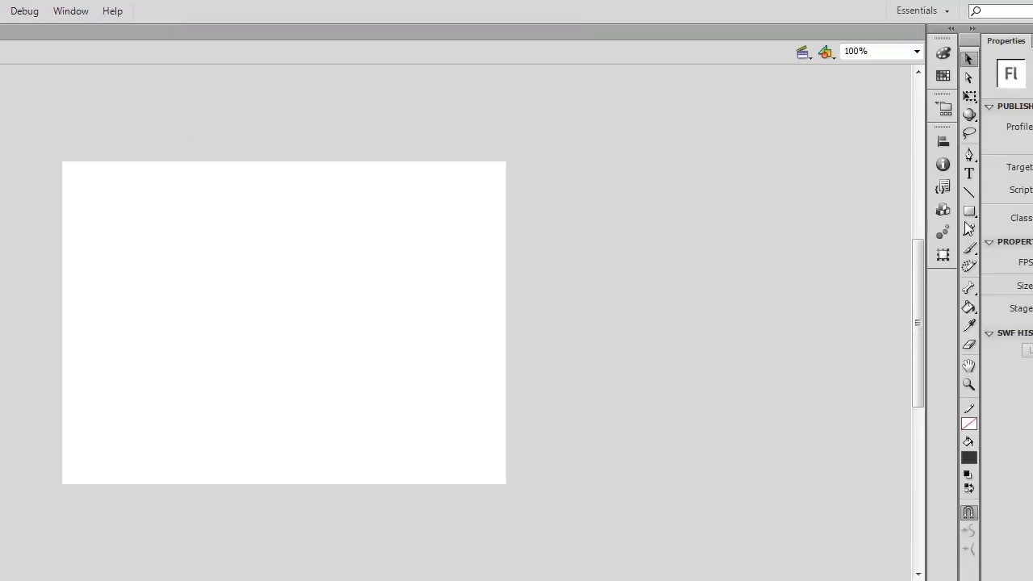
Set document class Game and a 1024 x 768 stage, then save FruitGame.fla
left_click(878, 218)
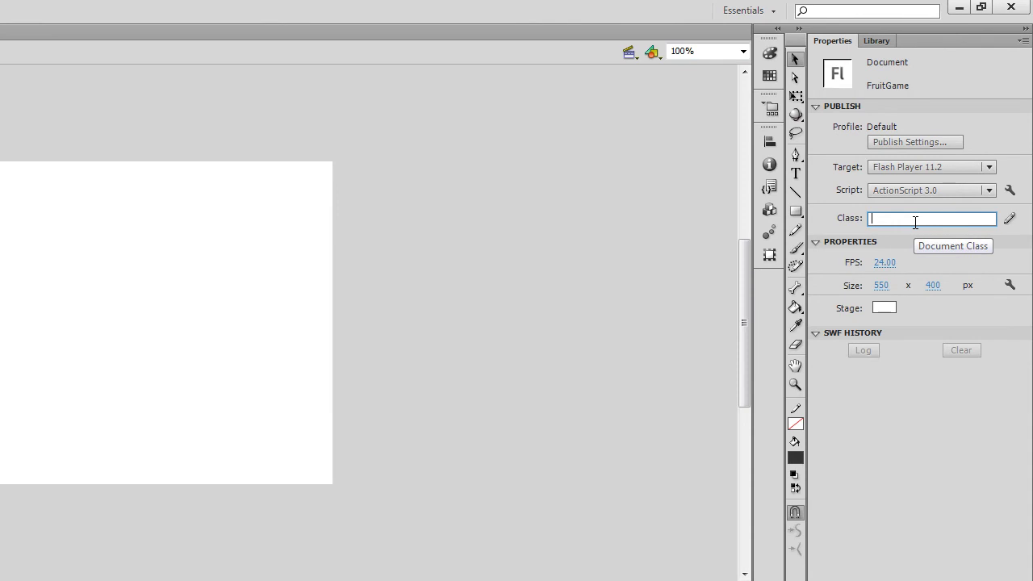
type("Game")
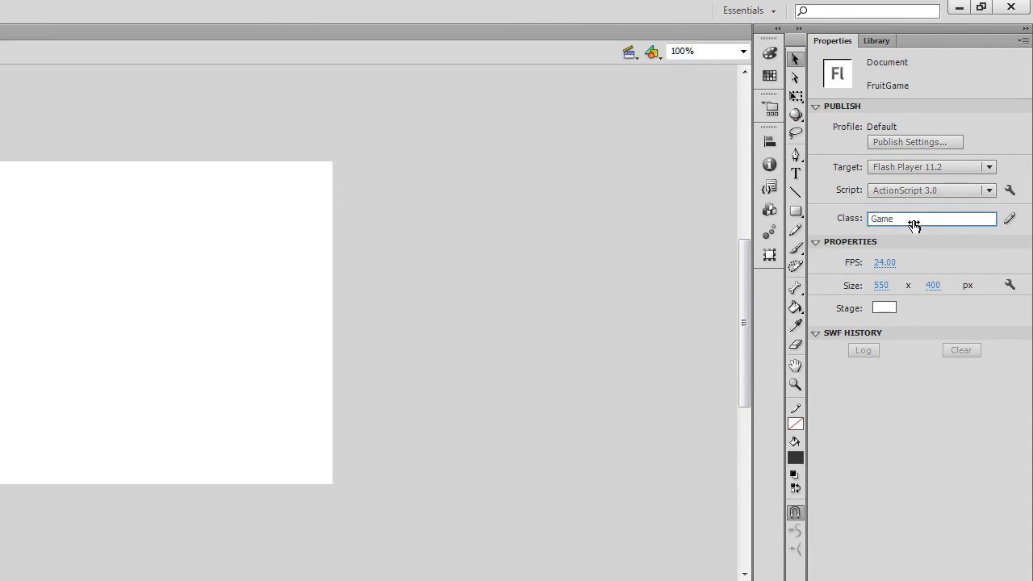
left_click(885, 291)
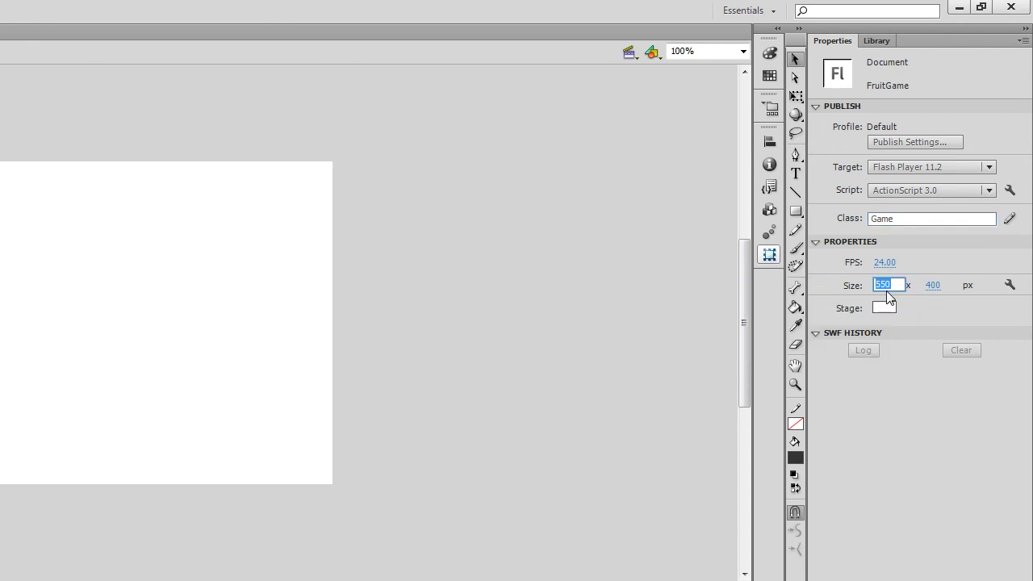
type("1024")
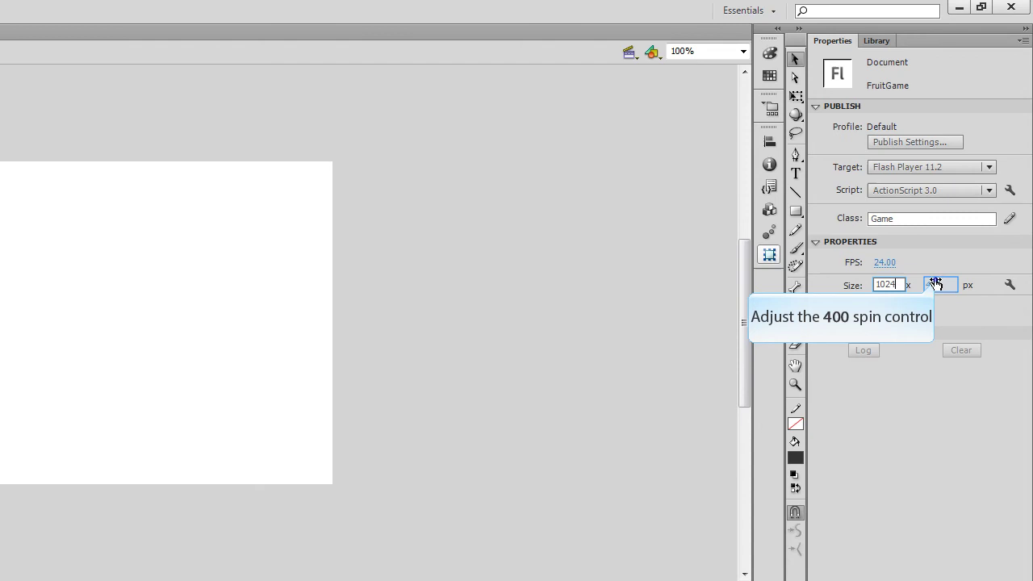
left_click(937, 284)
type("768")
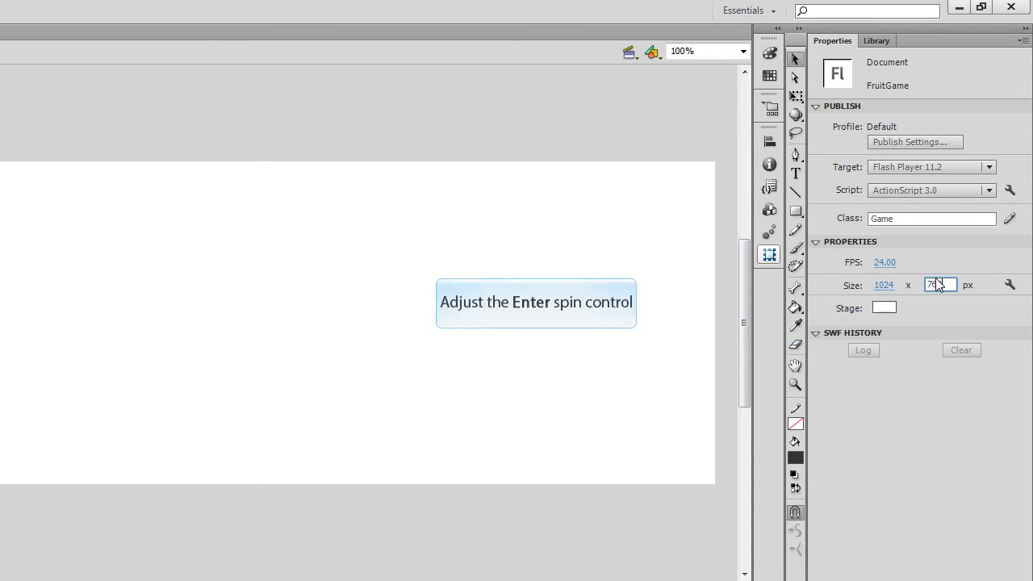
key("Return")
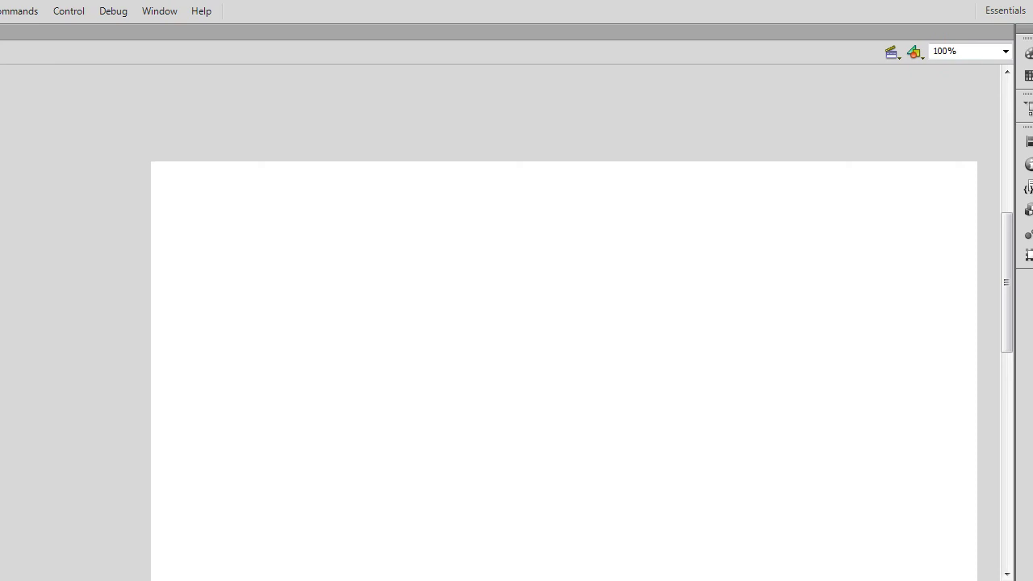
left_click(45, 11)
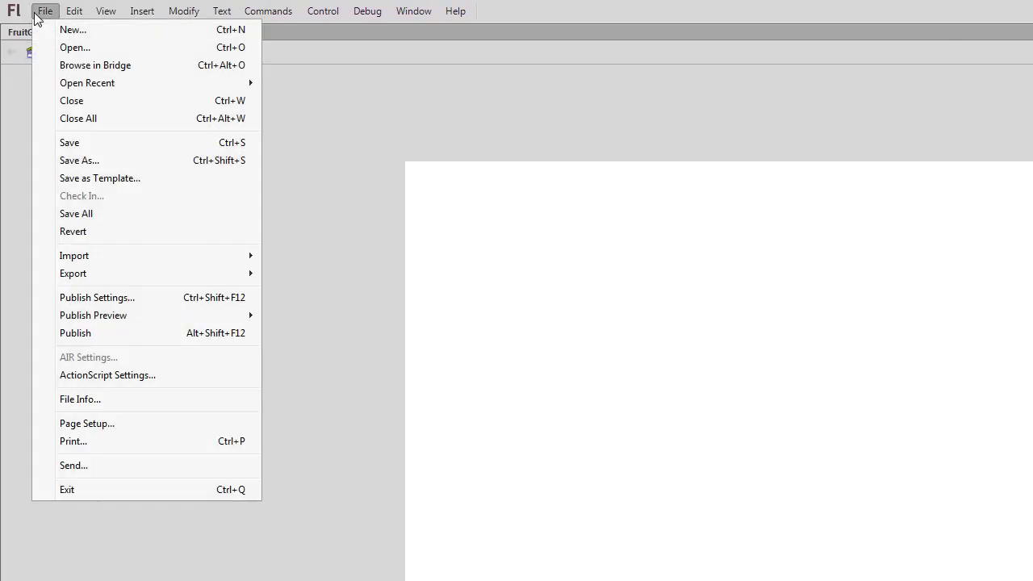
left_click(82, 142)
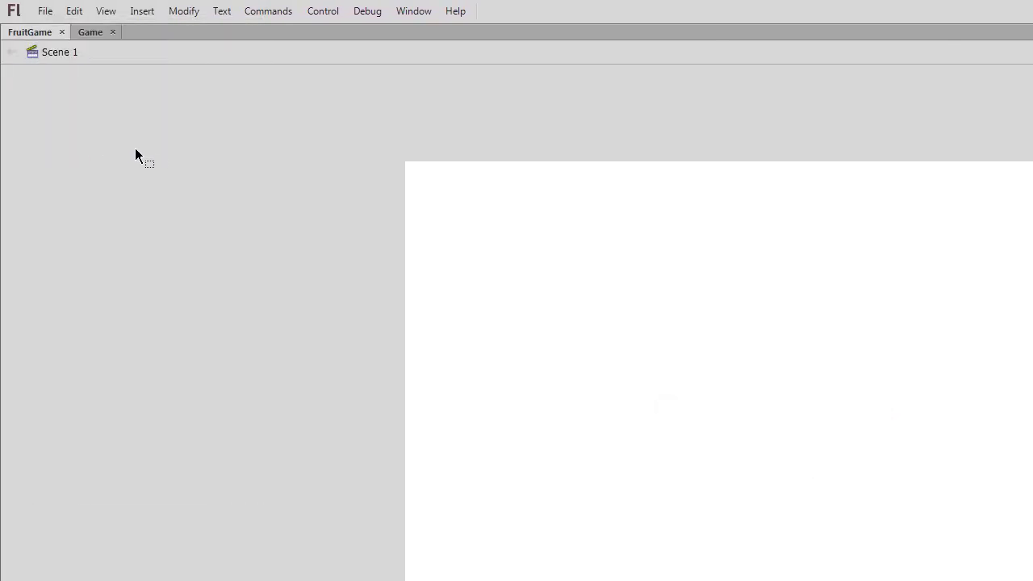